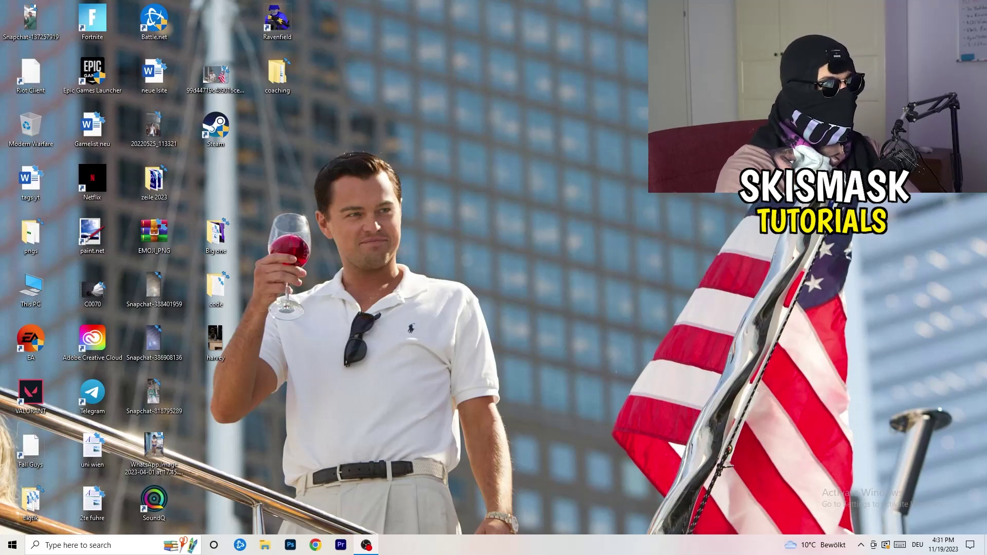
- Launch NVIDIA Control Panel from the desktop menu, showing Change Resolution at 1920 × 1080, 60Hz
right_click(530, 183)
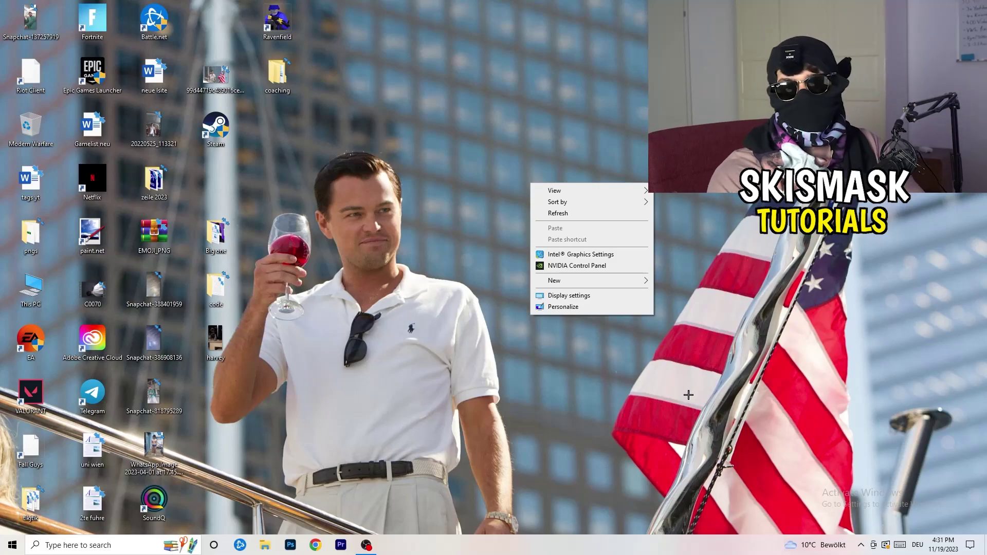
left_click(577, 265)
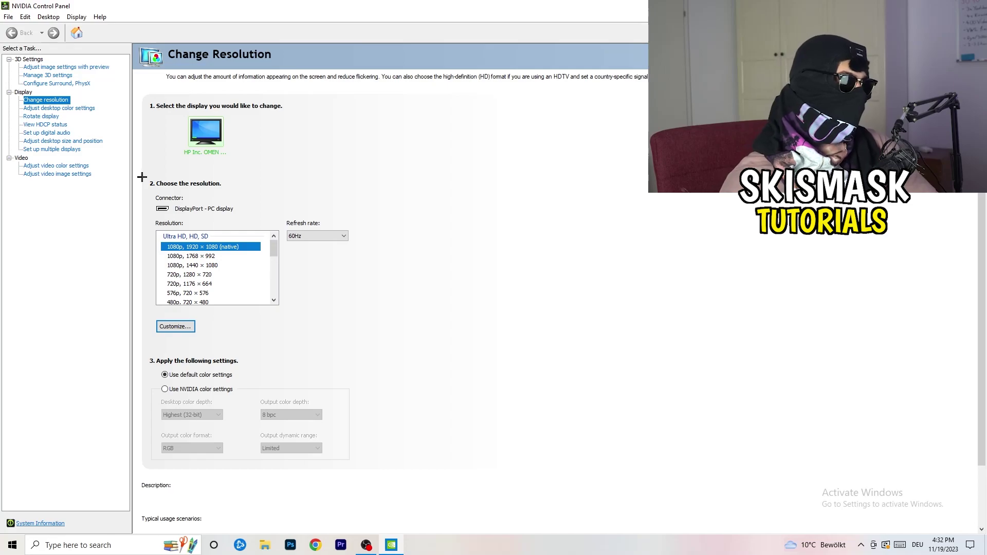
left_click(176, 326)
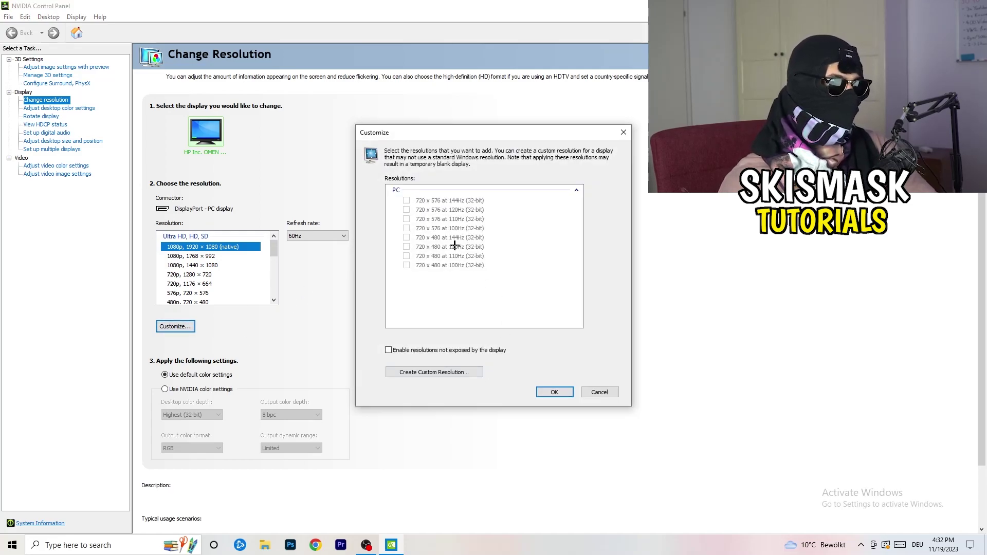
left_click(453, 372)
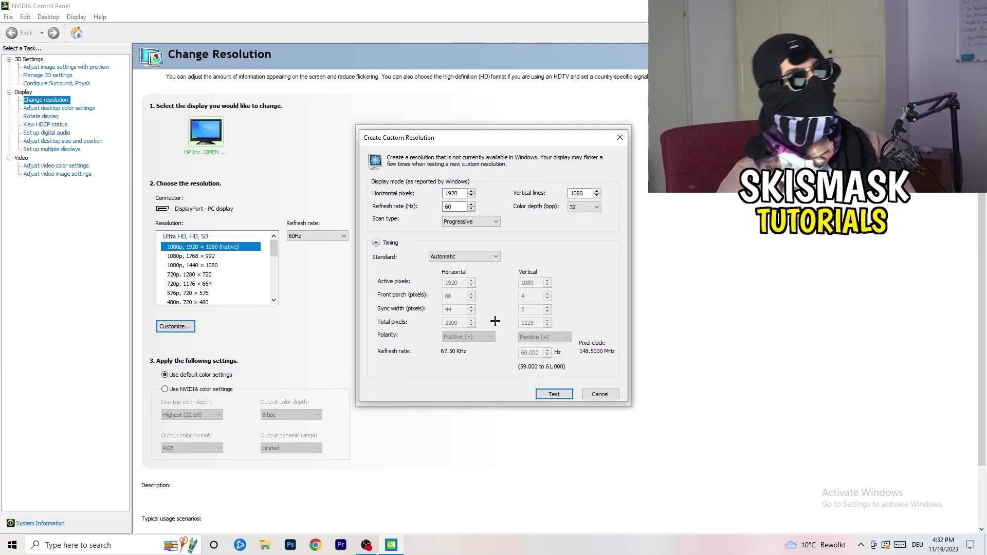
double_click(461, 194)
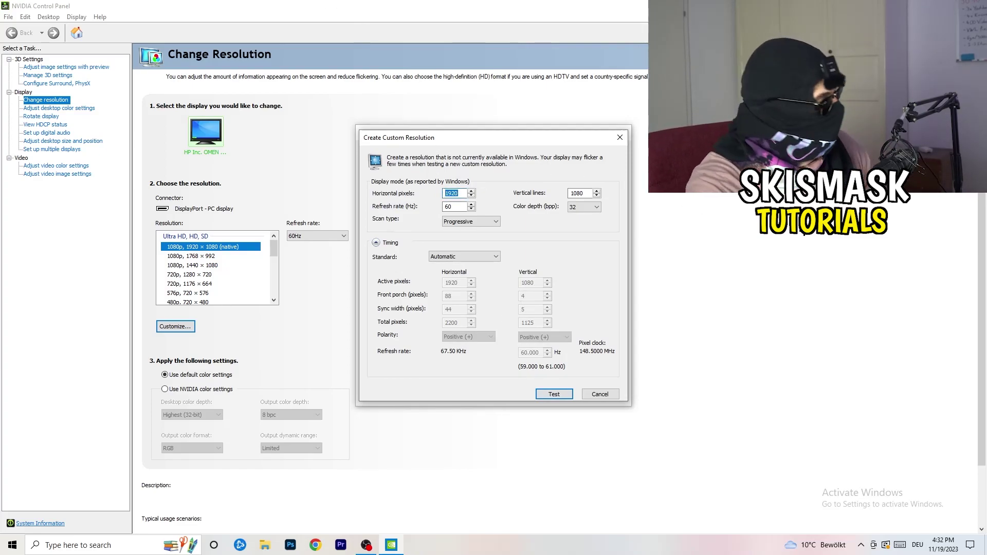
type("1140")
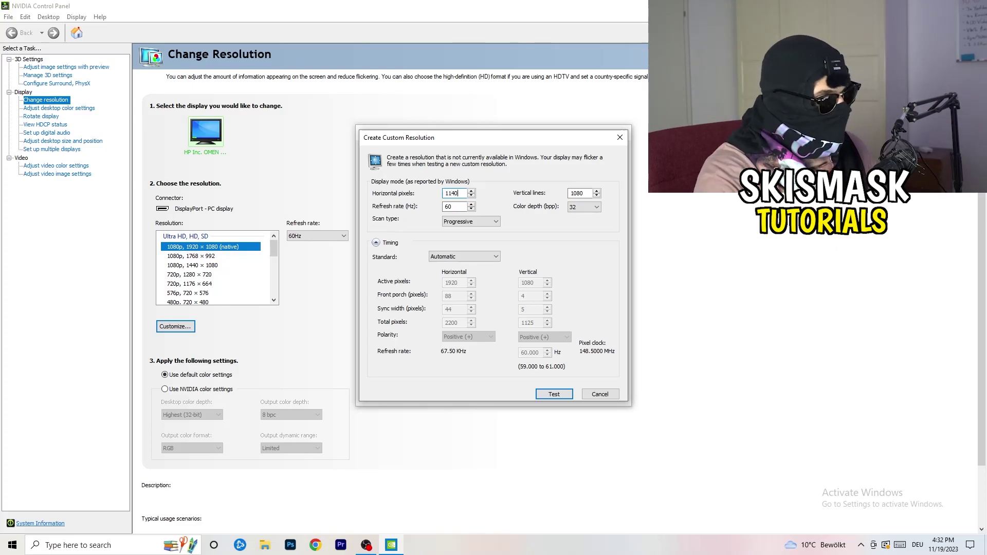
key("BackSpace")
key("BackSpace")
key("BackSpace")
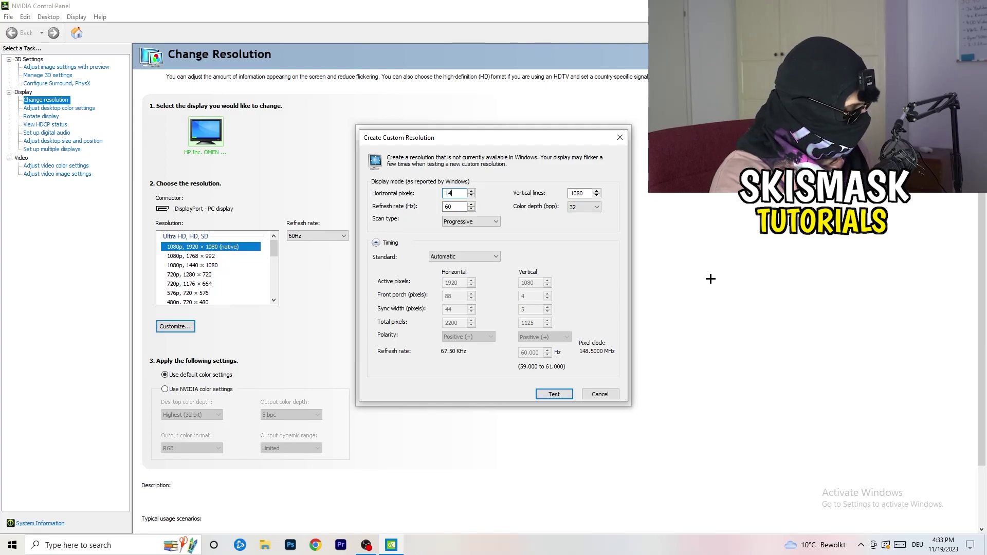
type("440")
double_click(577, 193)
type("10")
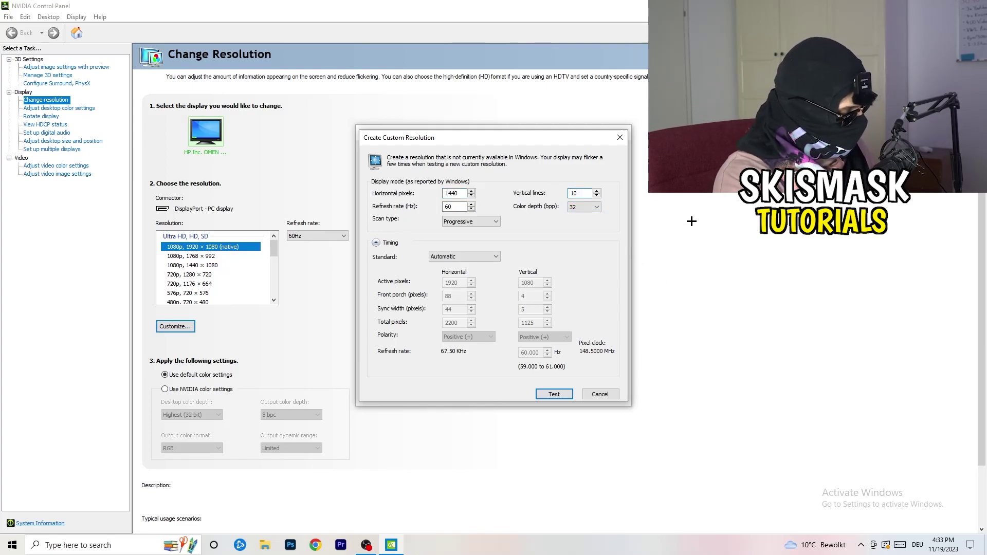
type("40")
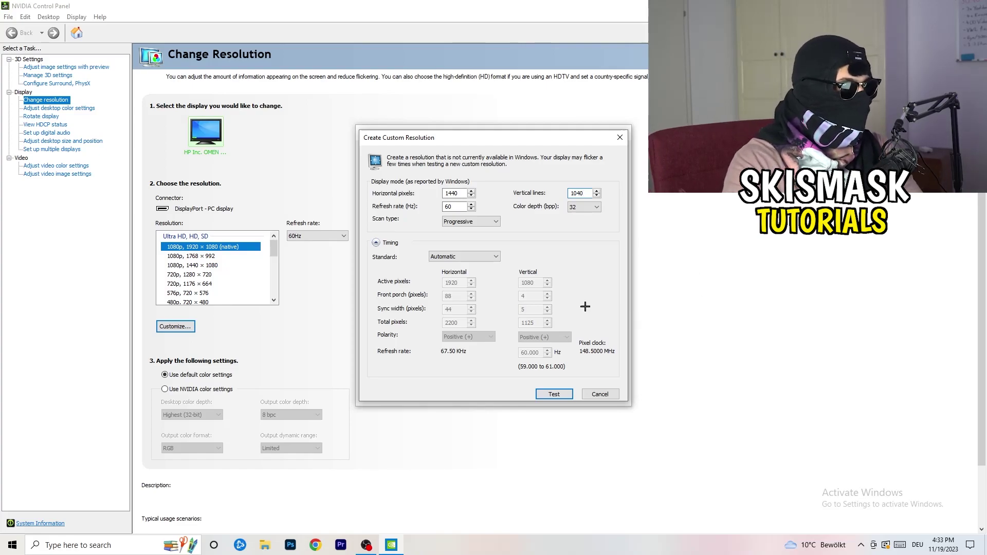
left_click(468, 221)
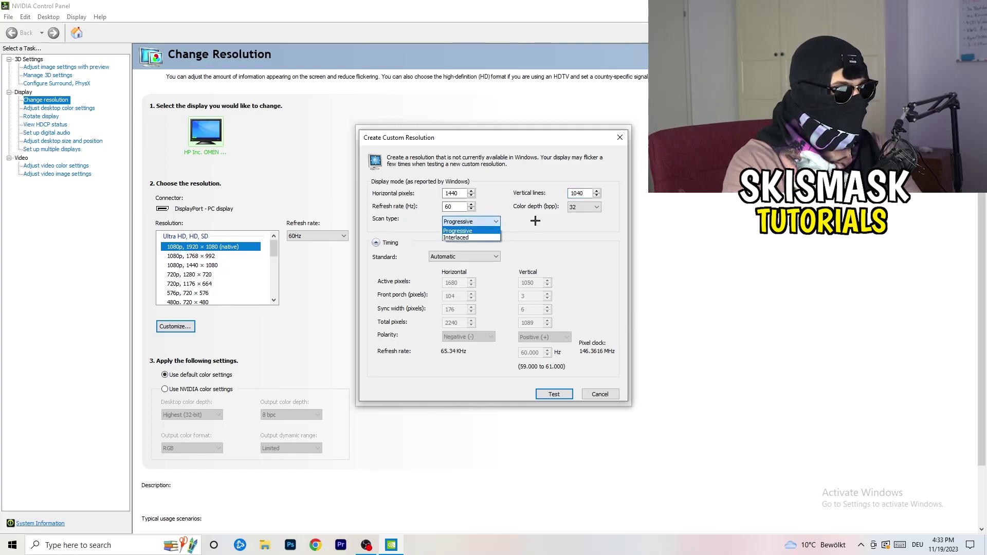
left_click(539, 251)
left_click(476, 257)
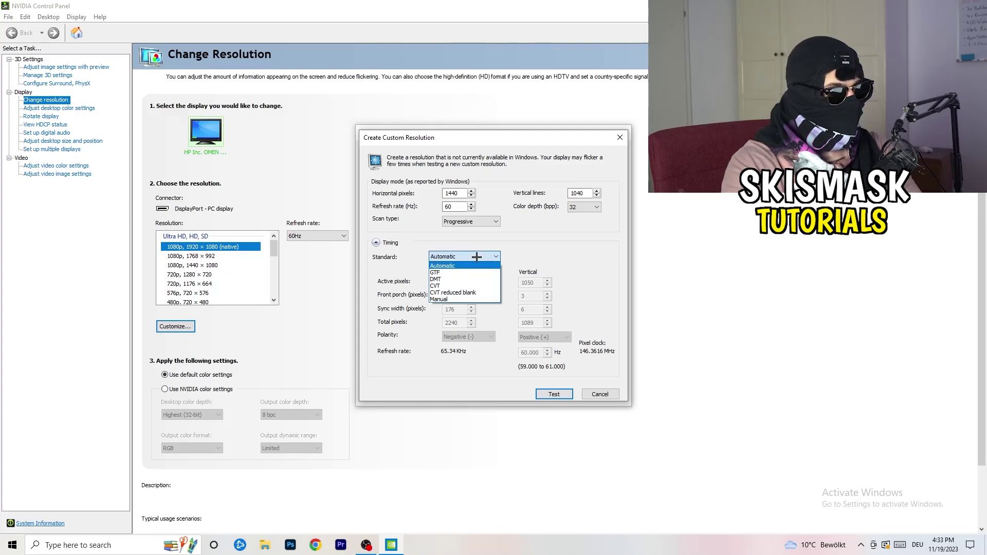
left_click(542, 263)
left_click(460, 258)
left_click(576, 256)
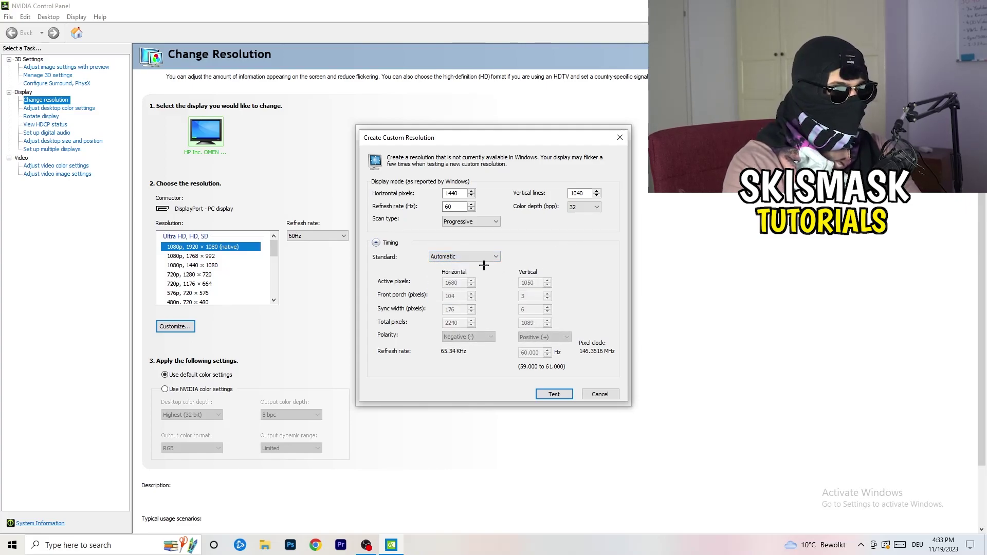
left_click(461, 257)
left_click(461, 300)
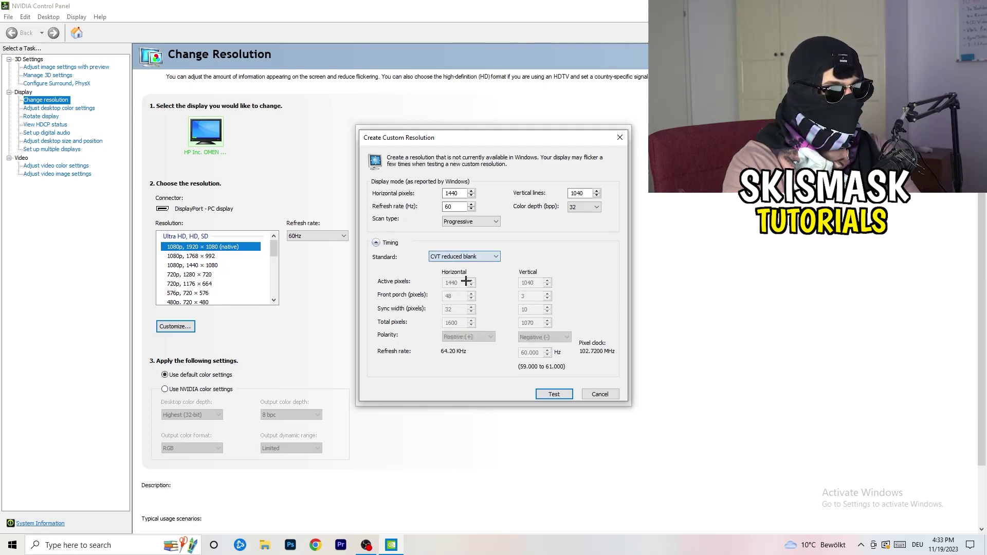
- Close the custom resolution dialogs and NVIDIA Control Panel without saving, then launch Windows Settings
left_click(624, 134)
left_click(624, 132)
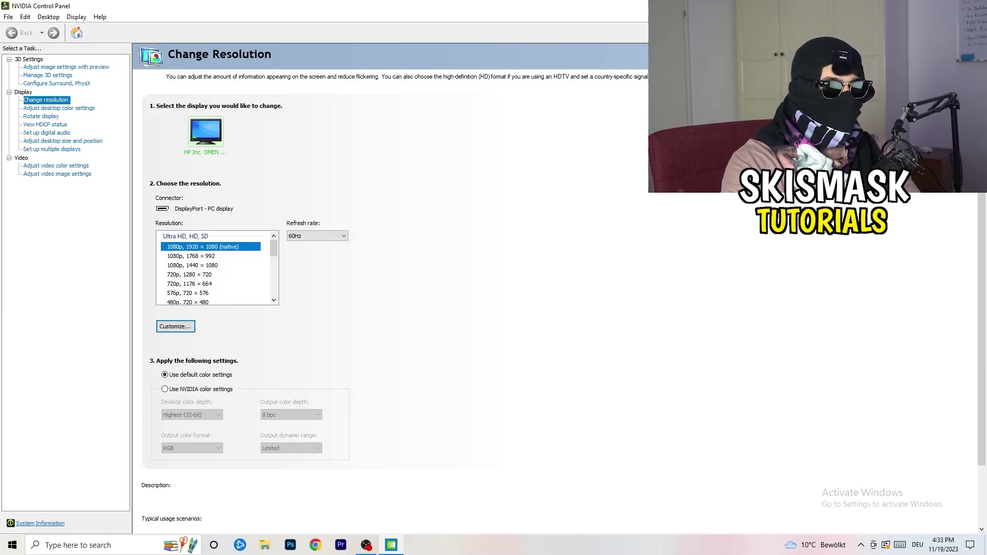
key("alt+F4")
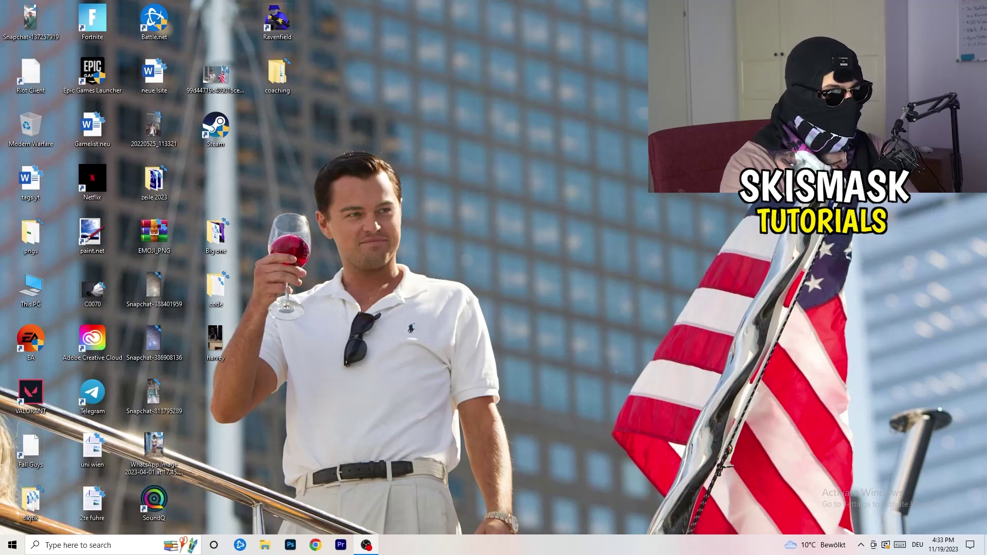
left_click(12, 545)
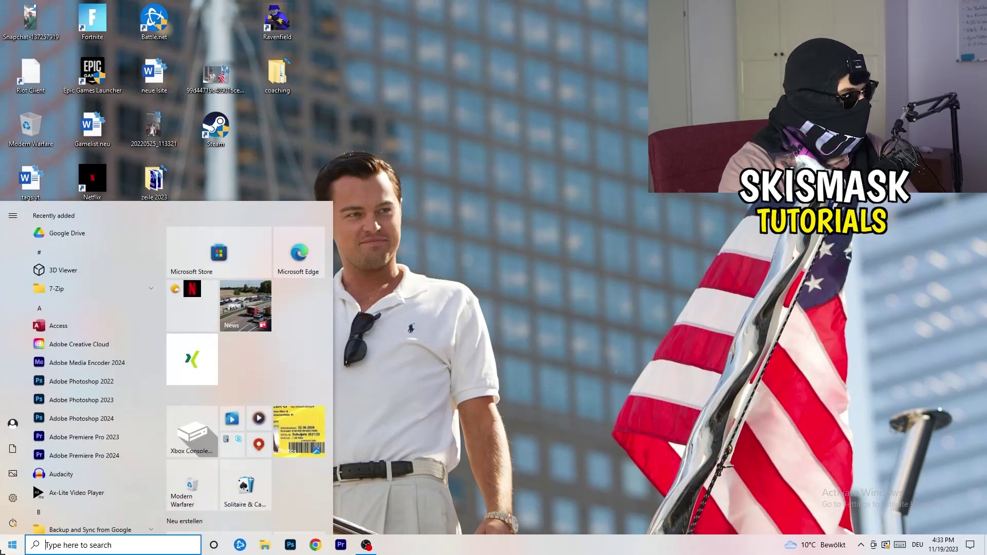
left_click(13, 497)
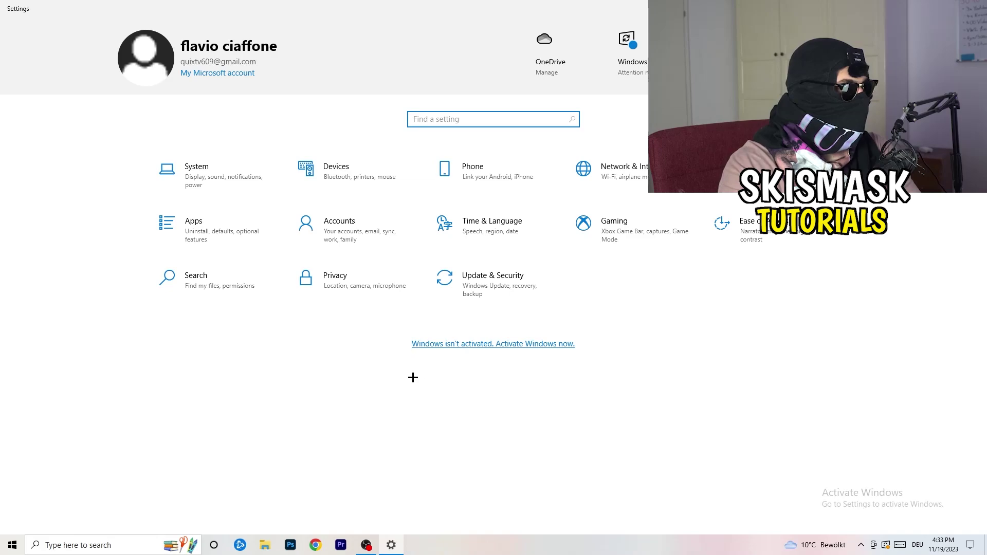
left_click(216, 187)
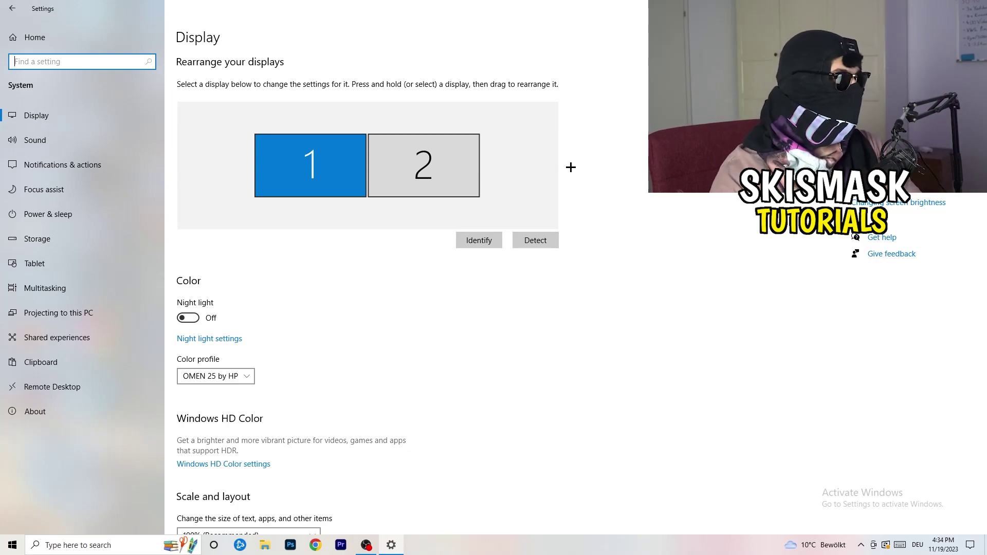
scroll(327, 254, "down", 5)
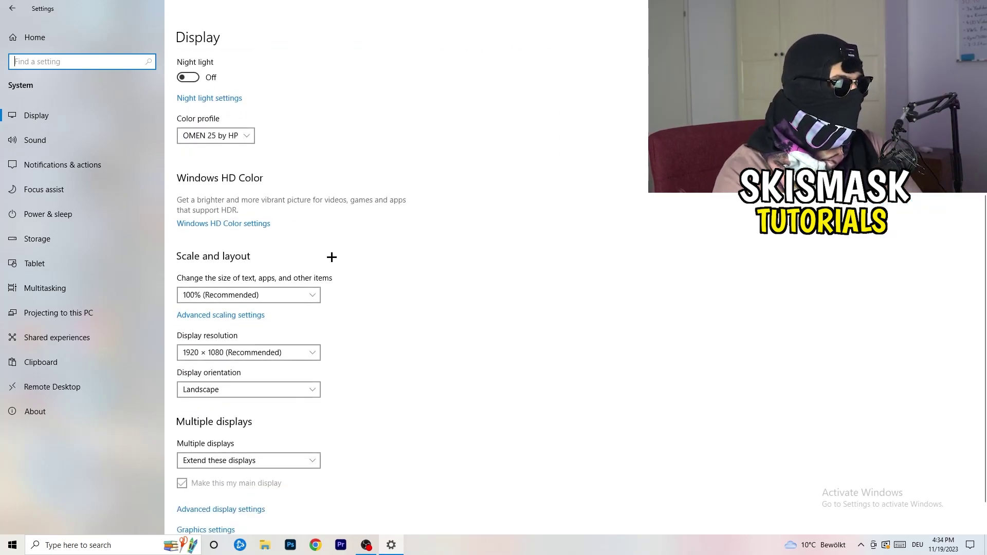
left_click(232, 135)
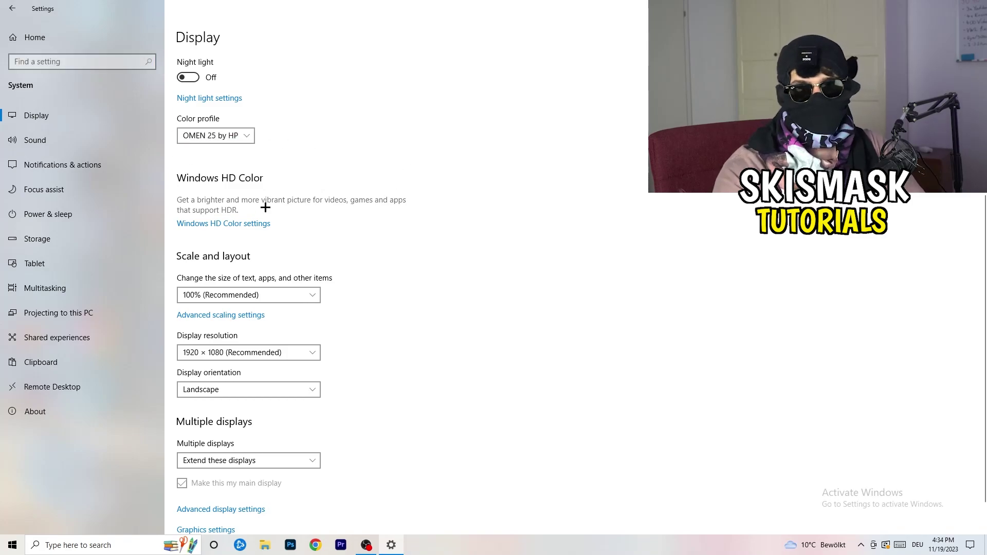
scroll(226, 221, "down", 1)
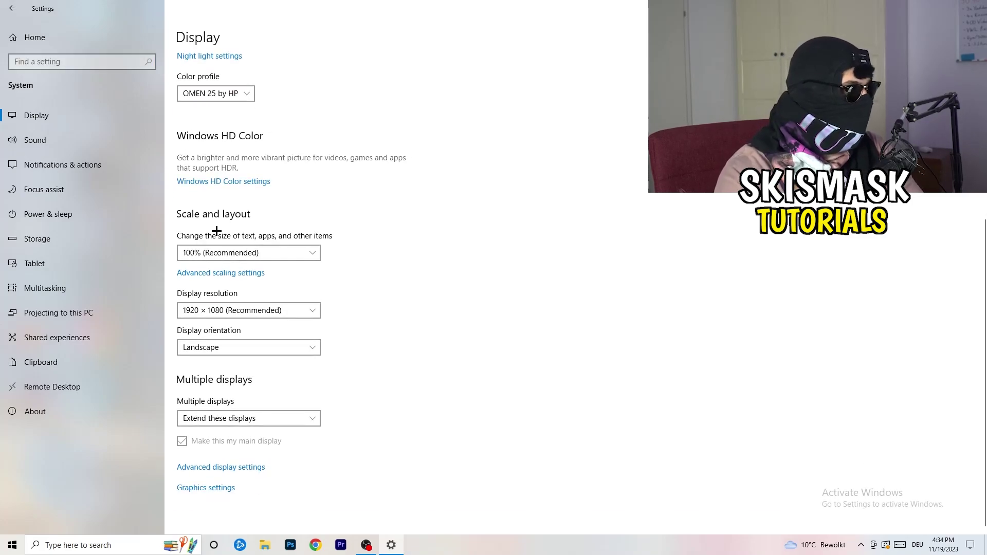
left_click(307, 250)
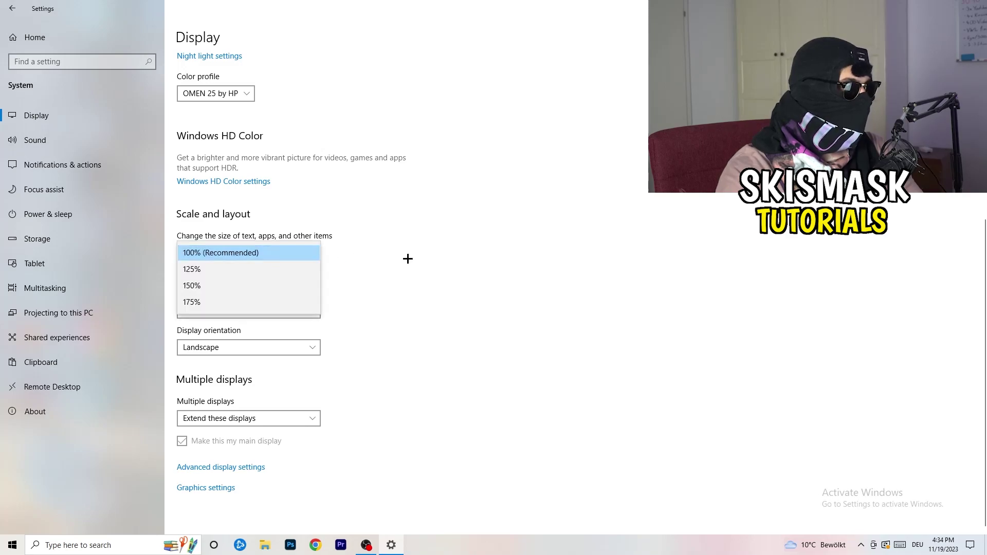
left_click(484, 242)
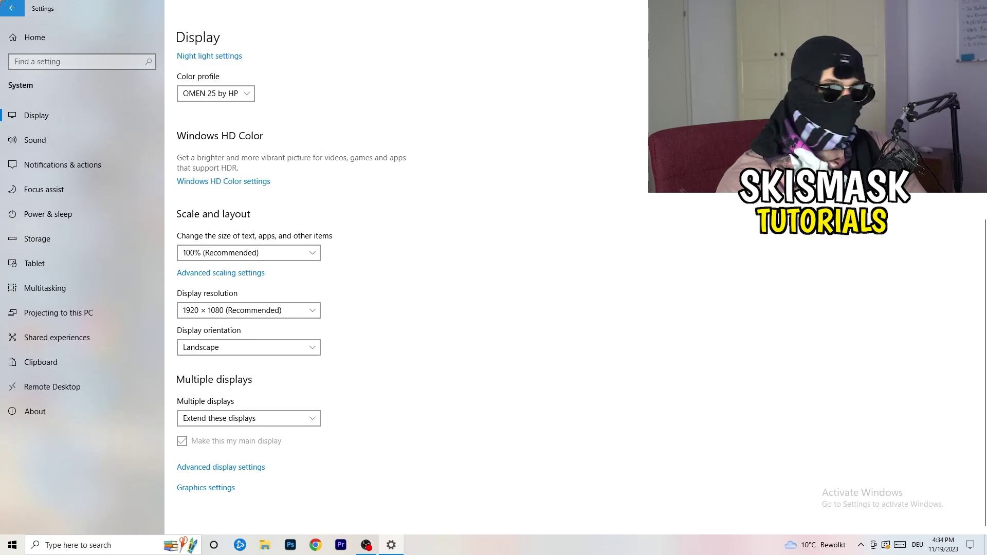
- Go back to Settings home and open the Gaming page showing Xbox Game Bar switched Off
left_click(13, 8)
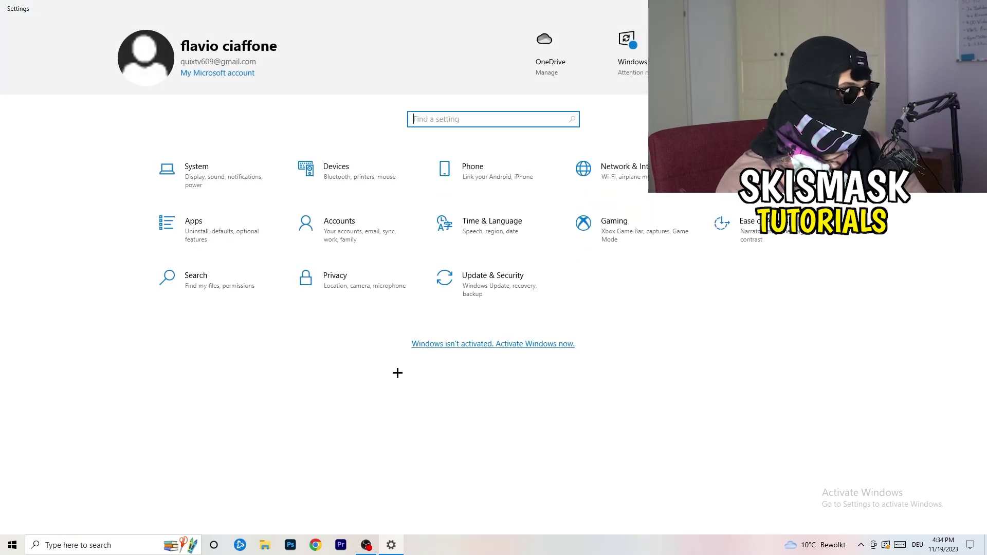
left_click(656, 244)
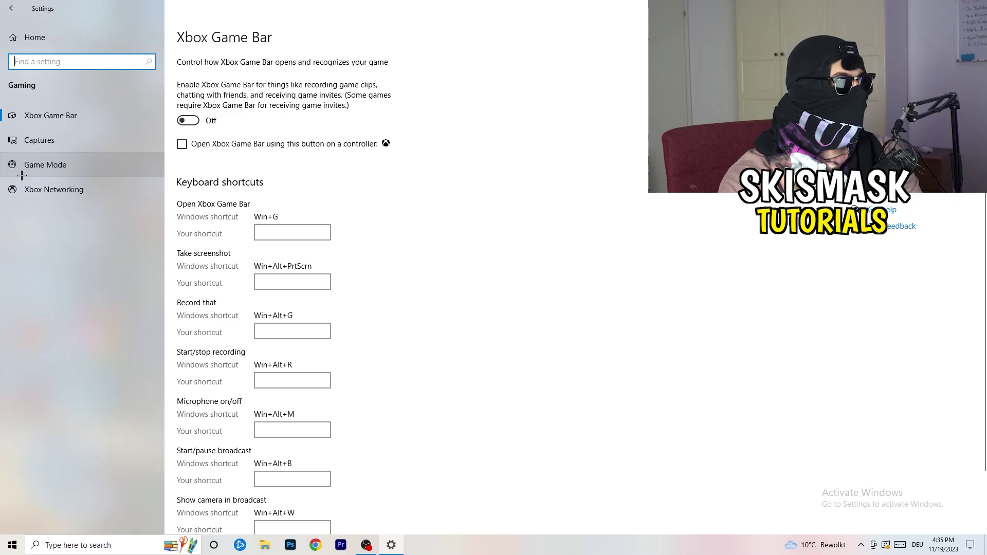
- View the Game Mode page, leaving Game Mode On, then close Settings with Alt+F4
left_click(86, 164)
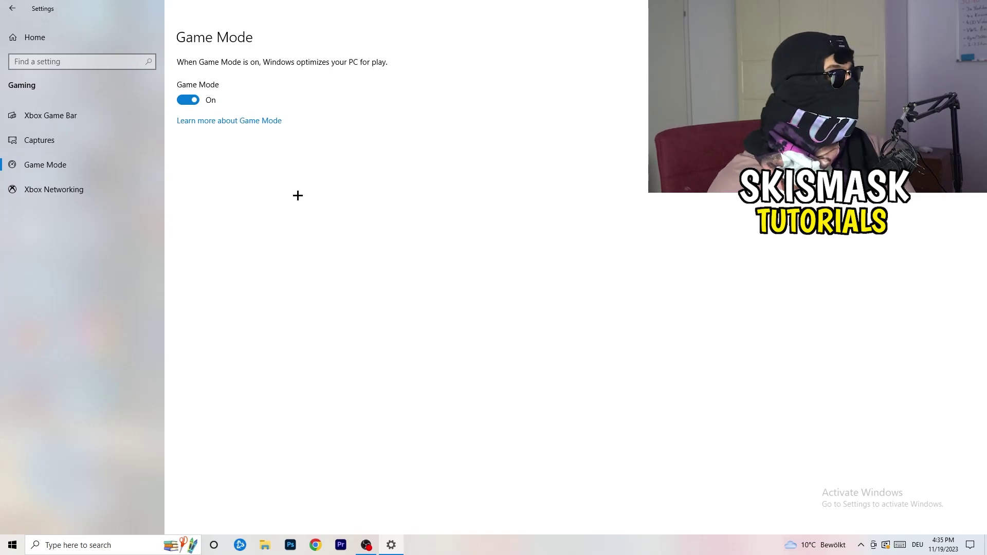
key("alt+F4")
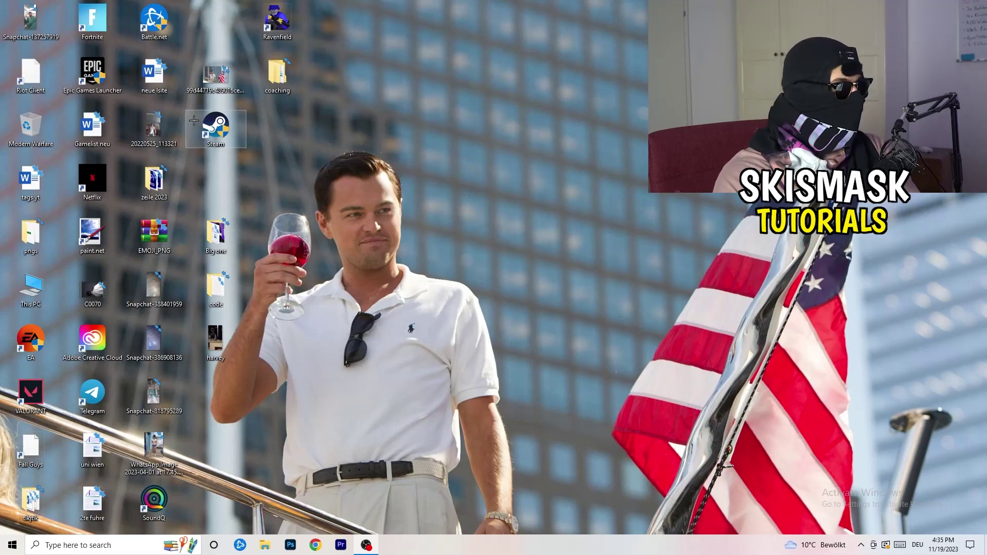
- Set the Steam shortcut to run in Windows 8 compatibility mode as administrator
left_click_drag(216, 128, 523, 210)
right_click(528, 180)
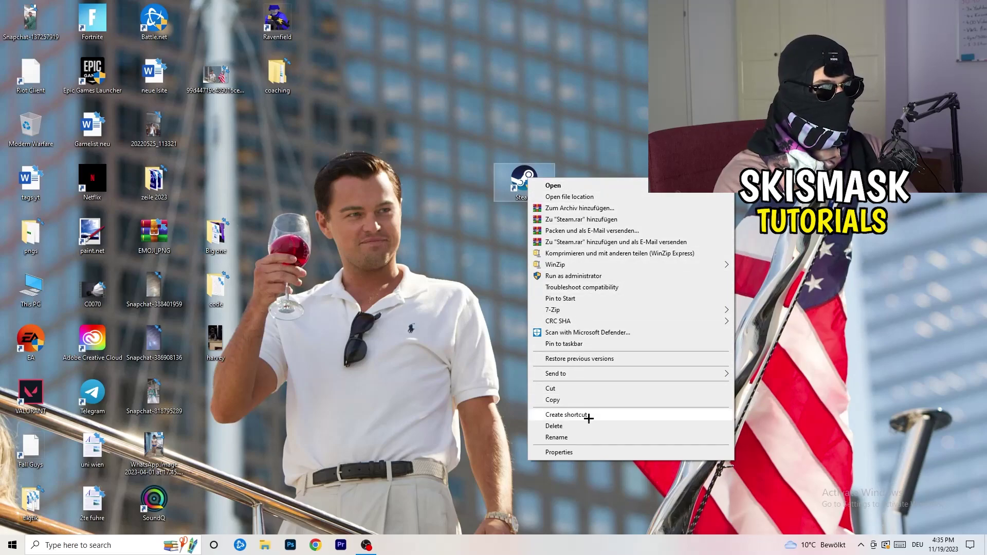
left_click(594, 453)
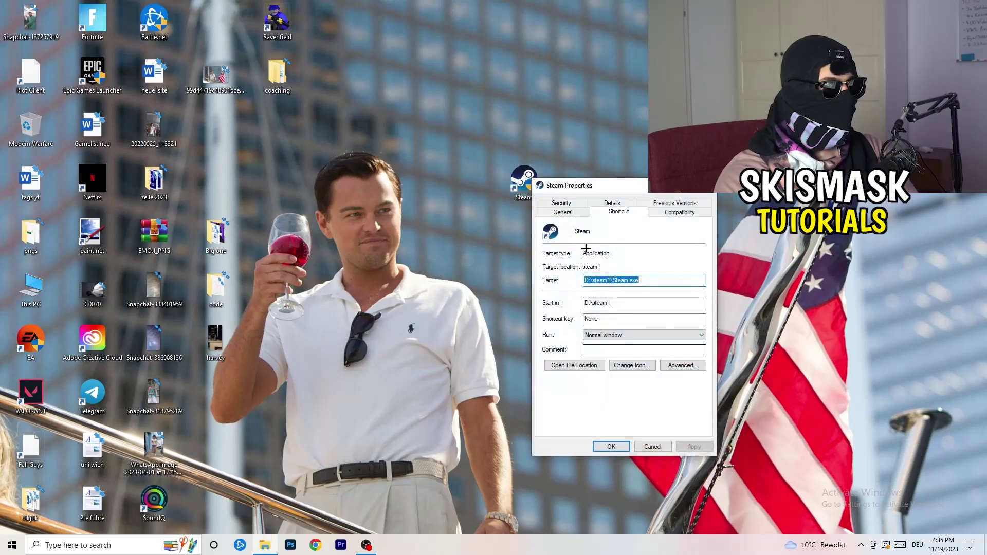
left_click_drag(572, 187, 427, 99)
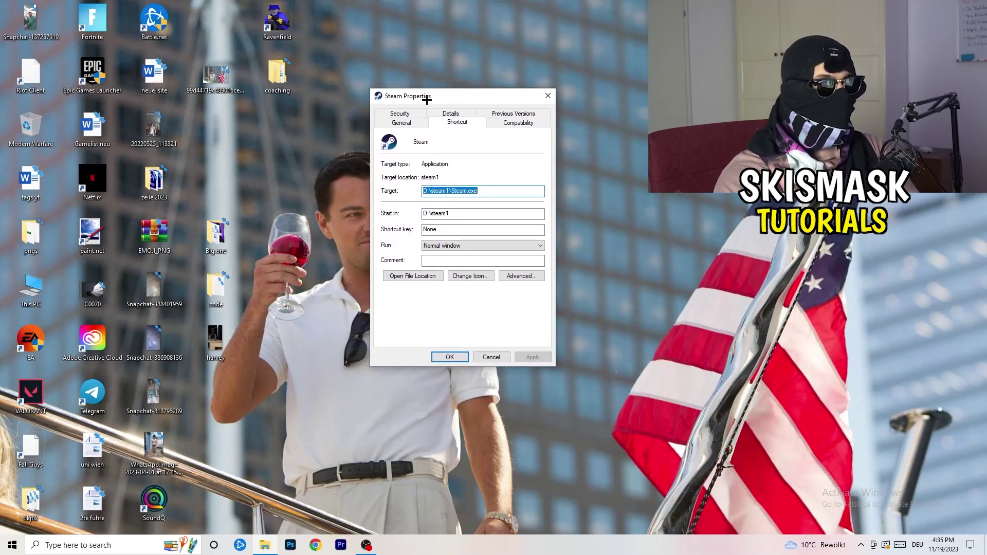
left_click(529, 124)
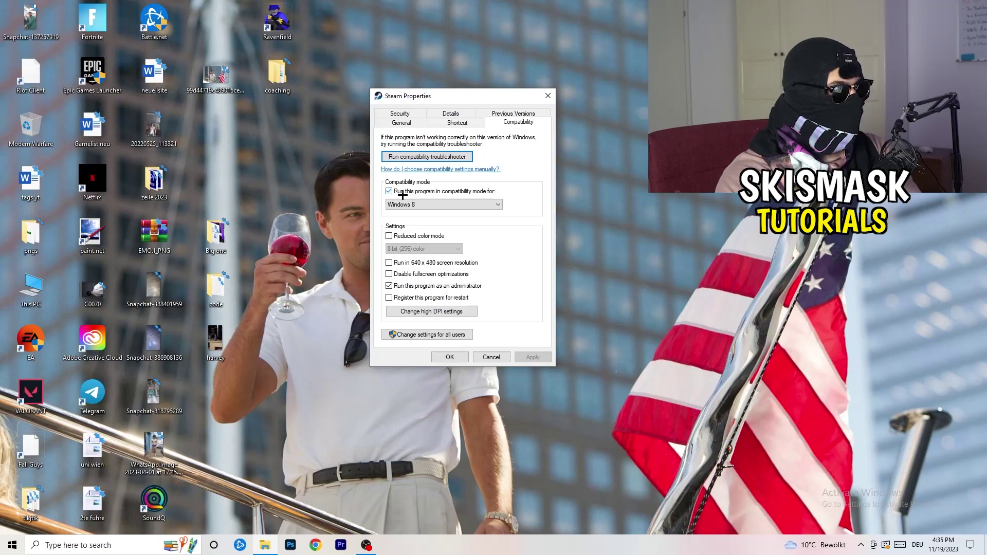
left_click(466, 204)
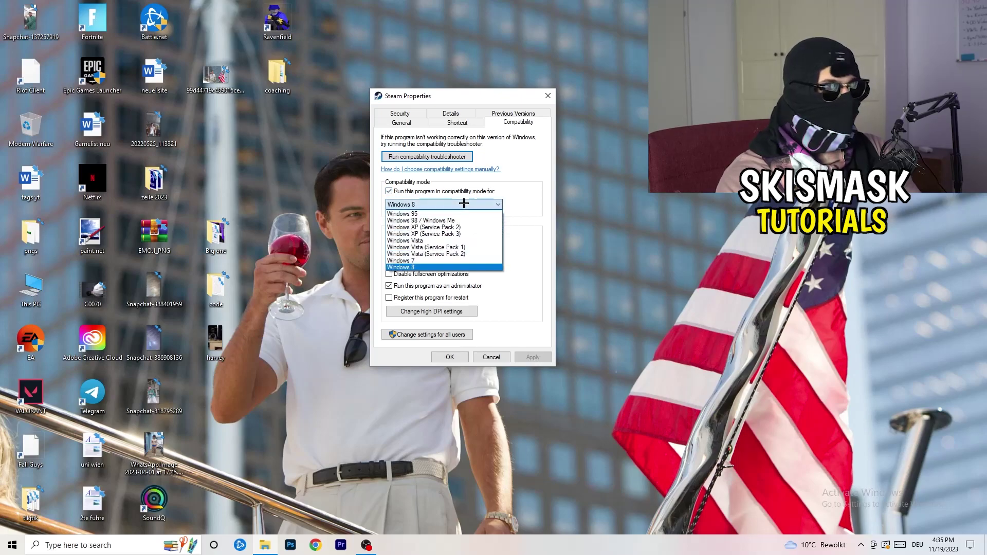
left_click(548, 196)
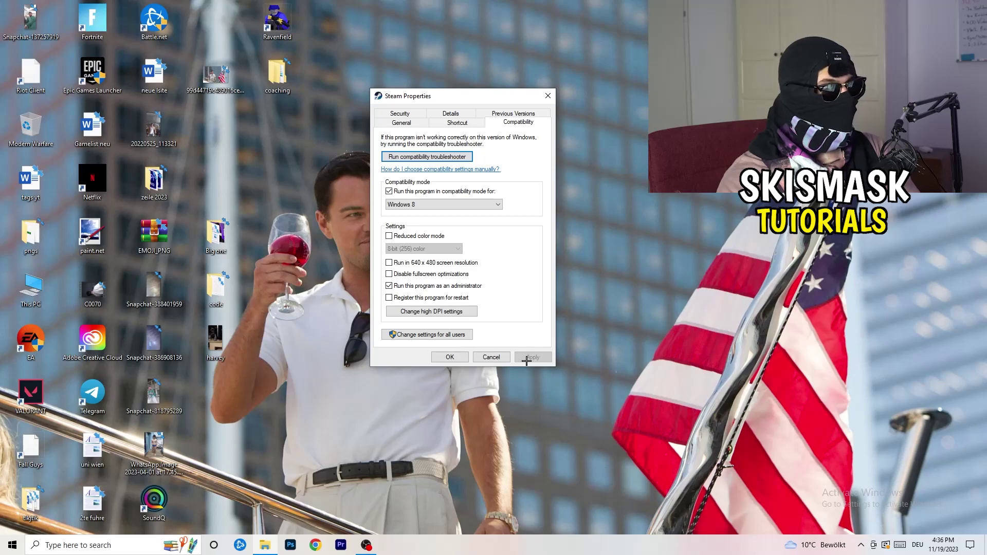
left_click(449, 357)
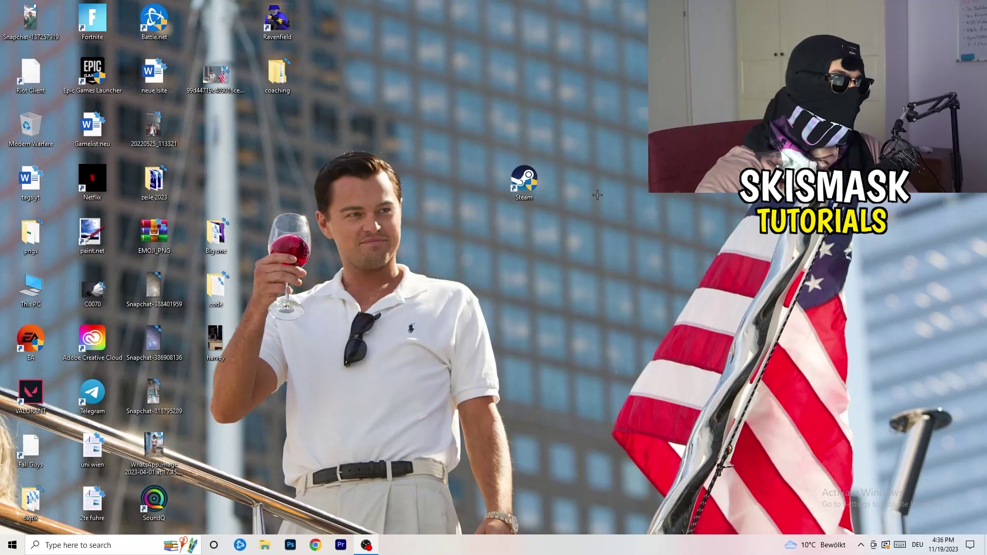
- Reopen Steam's Compatibility tab to confirm Windows 8 and administrator settings, then drag the icon back to its grid slot
left_click_drag(536, 192, 474, 191)
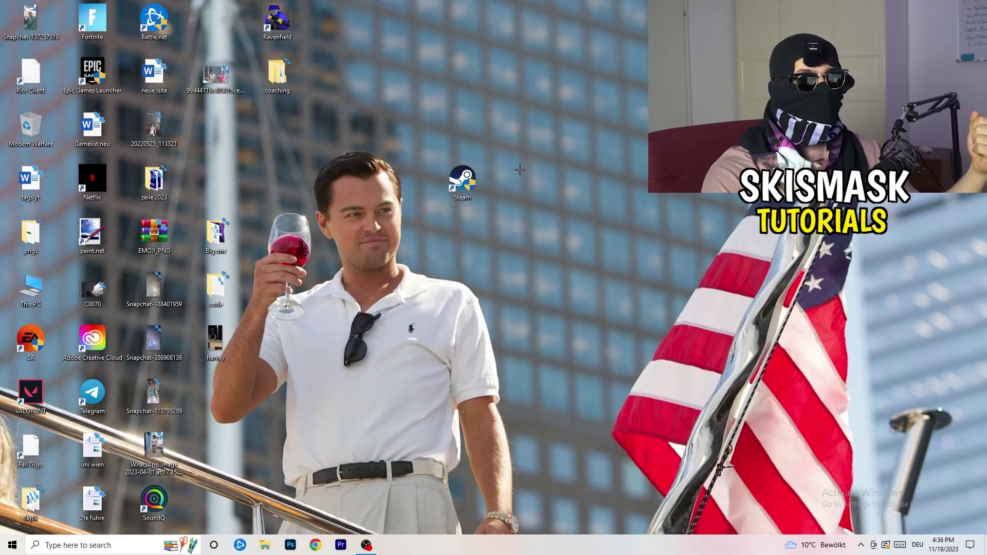
left_click_drag(474, 182, 356, 176)
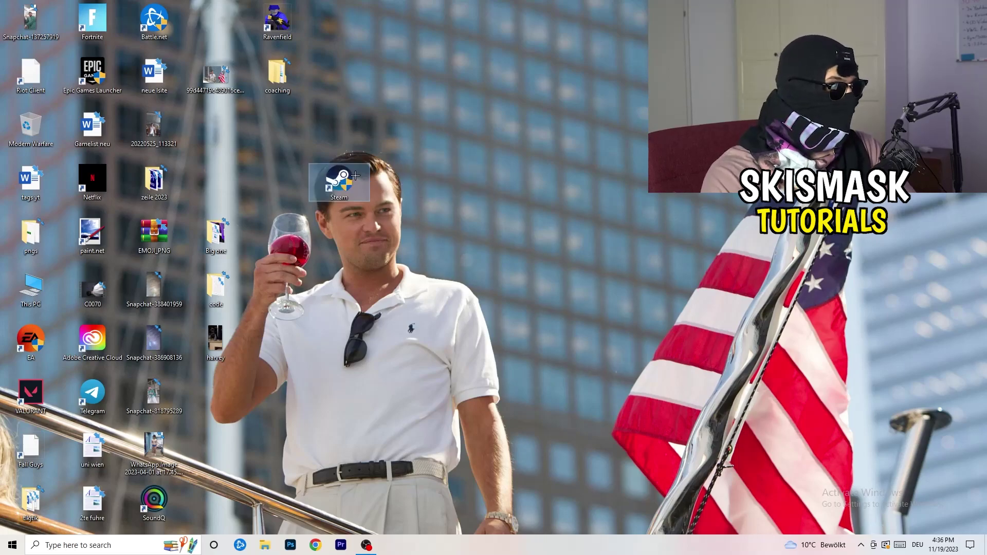
right_click(341, 178)
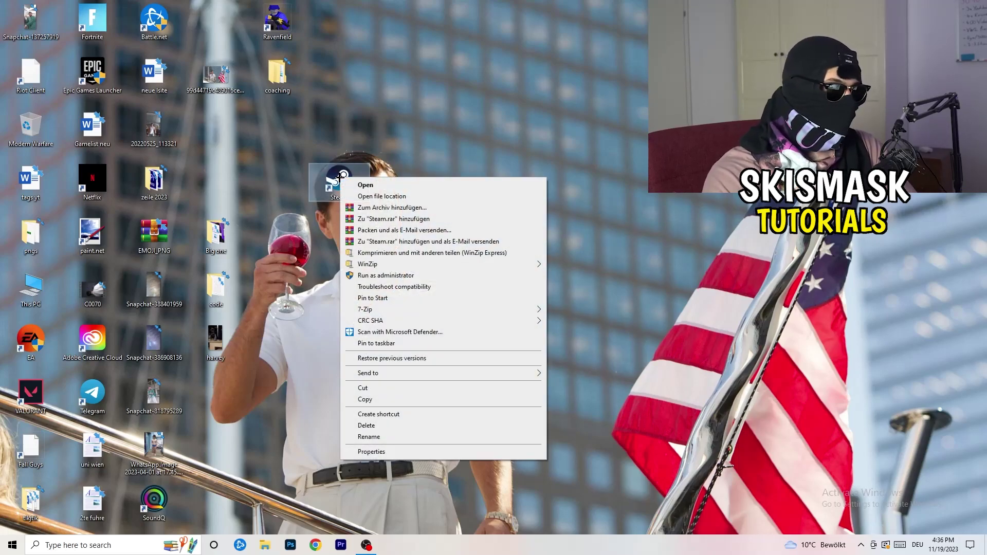
left_click(373, 452)
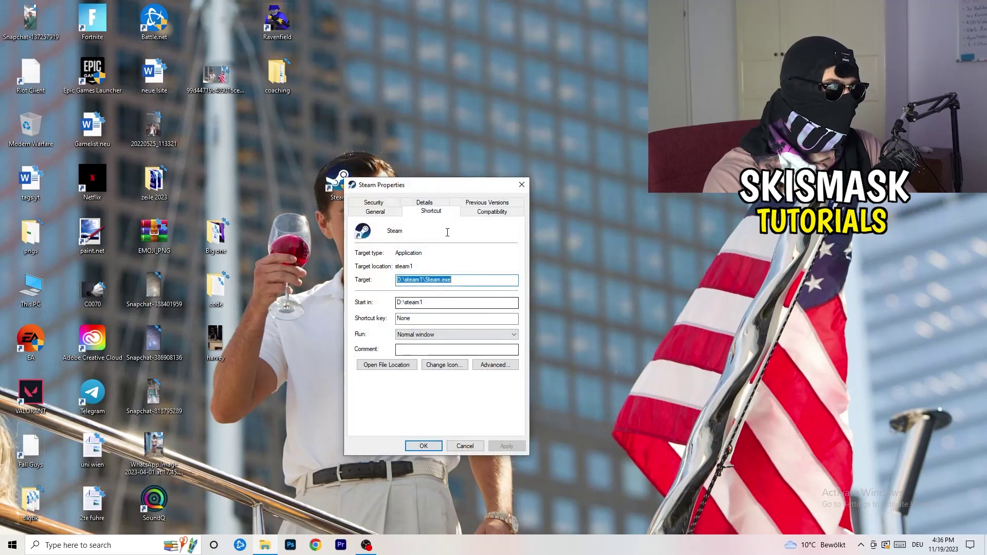
left_click(488, 210)
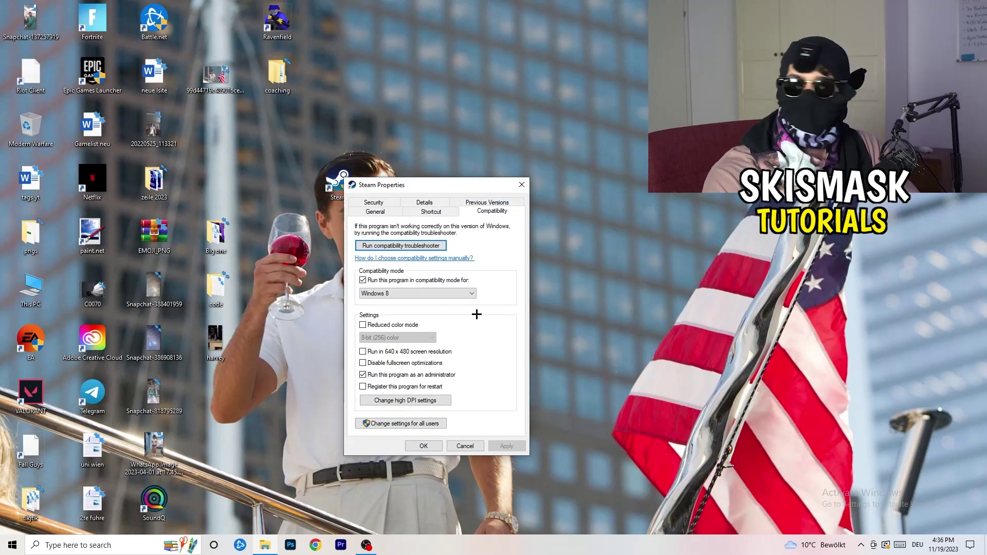
left_click(522, 184)
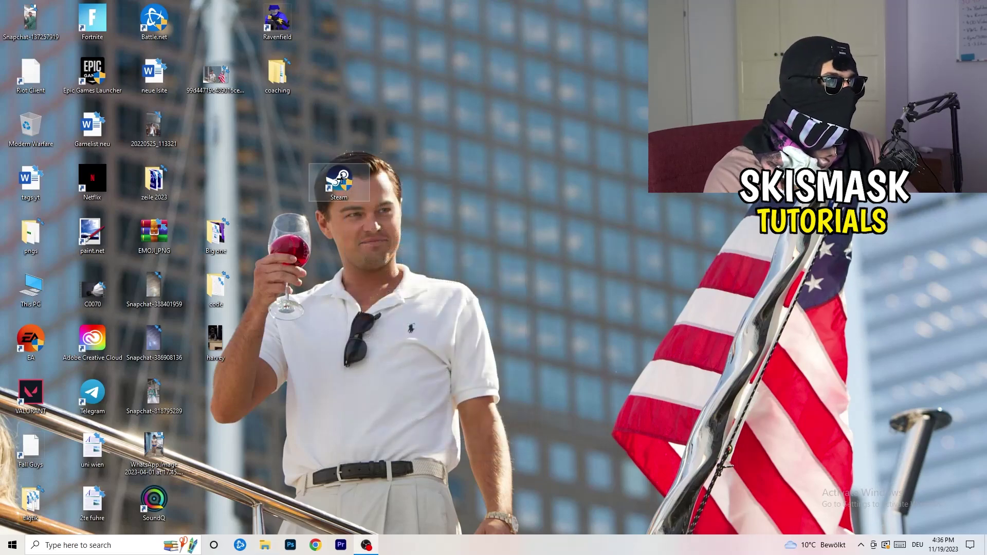
left_click_drag(339, 182, 216, 126)
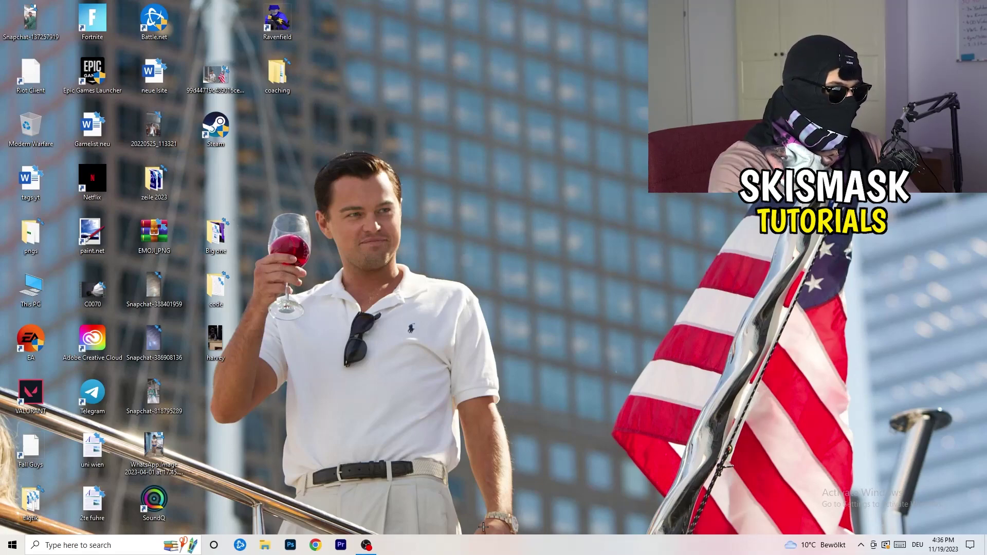
- Open Task Manager from the taskbar and maximize it to show the Processes list
left_click_drag(491, 542, 565, 550)
right_click(525, 546)
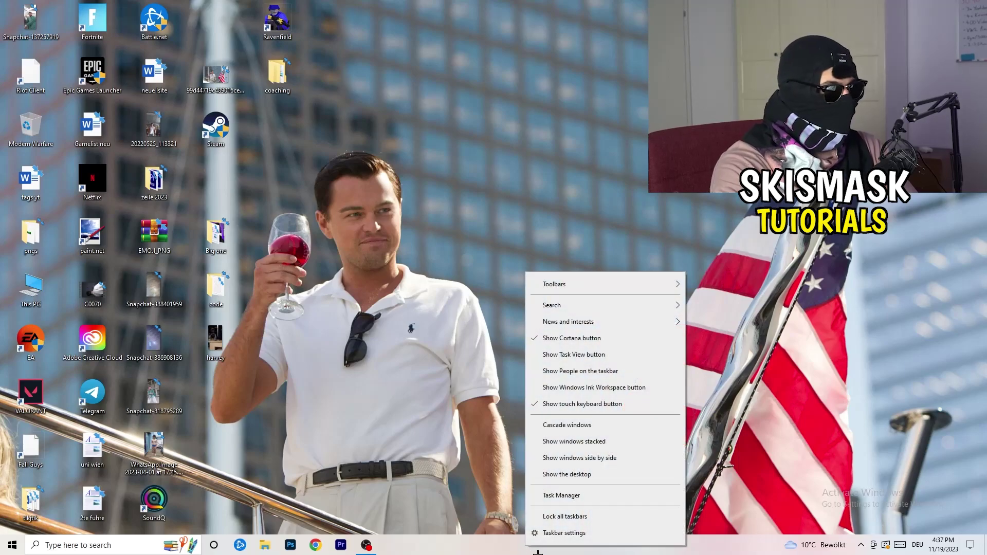
left_click(571, 537)
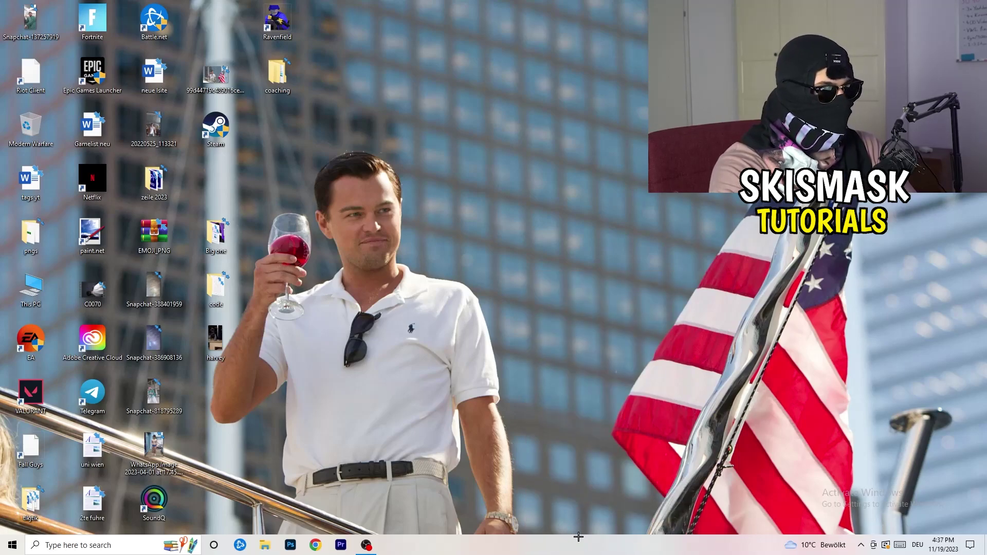
left_click(568, 20)
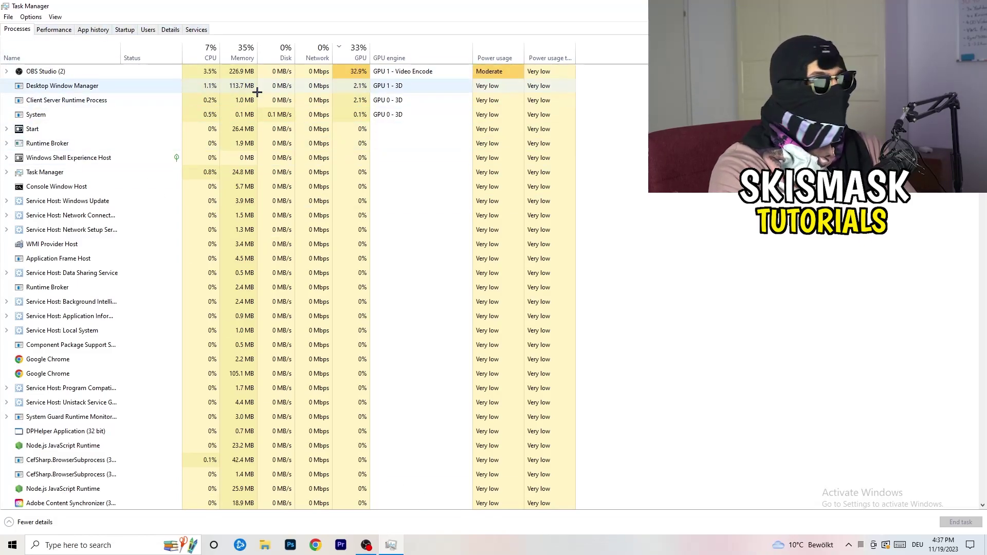
- View Creative Cloud UI Helper's Set priority options on the Details tab, then dismiss them and close Task Manager
left_click(171, 30)
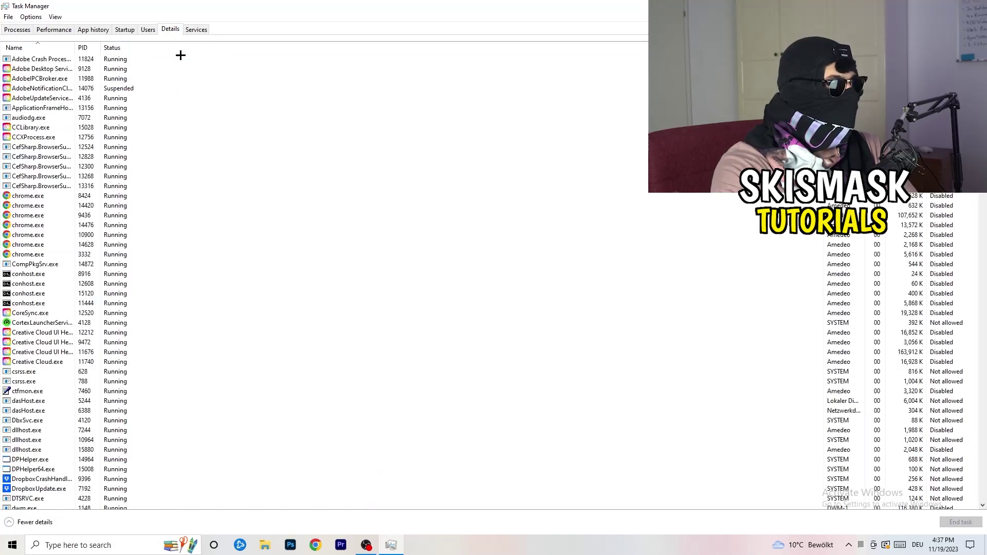
right_click(29, 342)
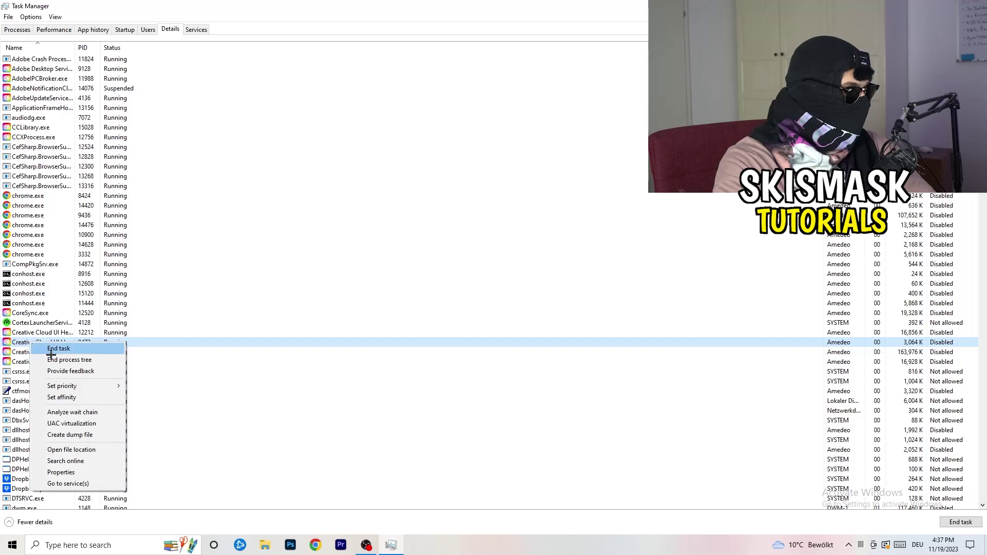
mouse_move(63, 390)
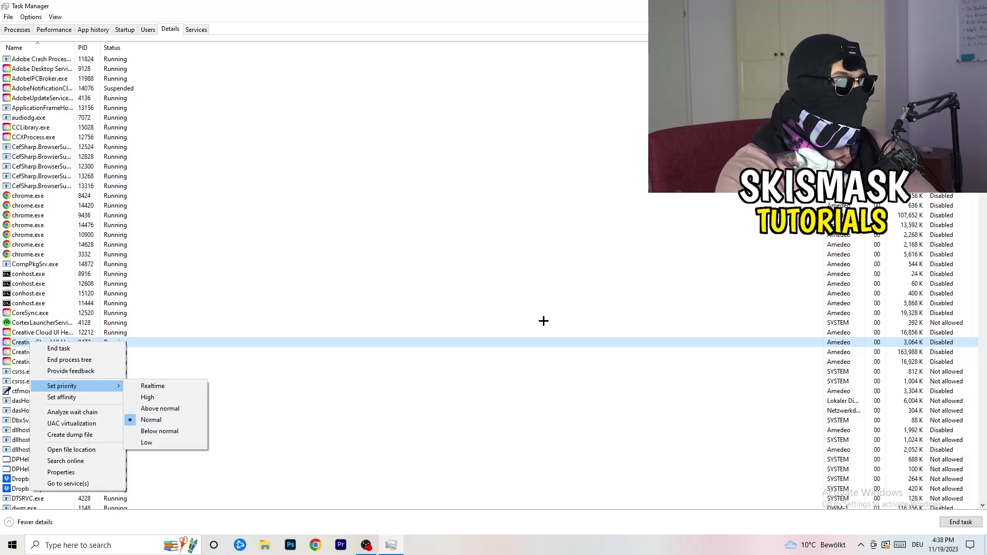
key("Escape")
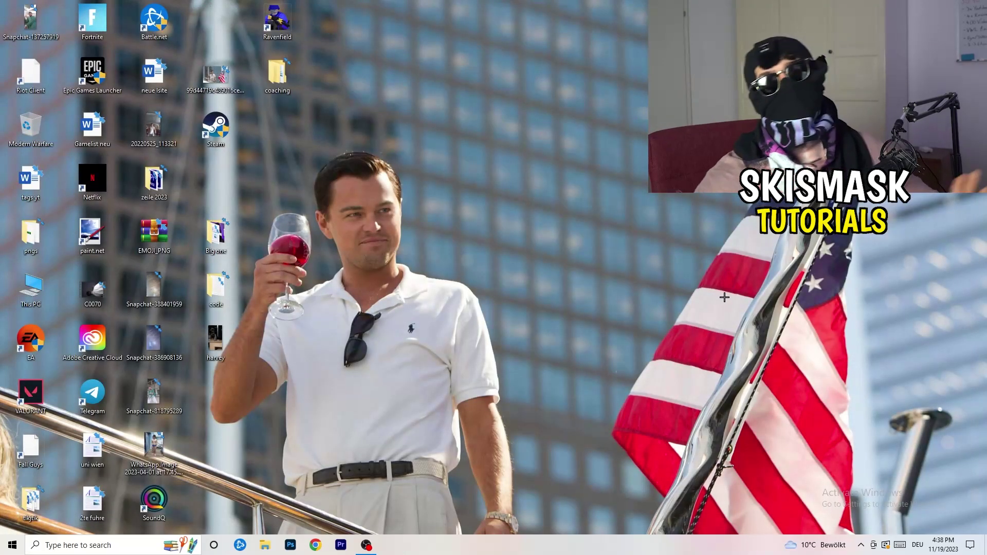